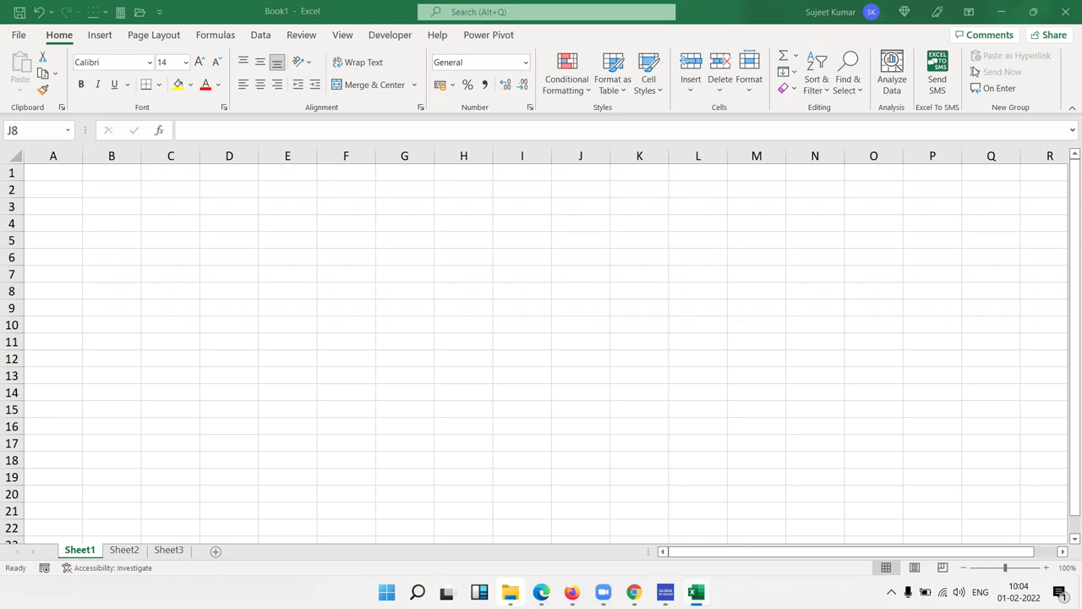
Type the column headers Qty into C1 and Rate into D1 on Sheet1
{"action": "left_click", "coordinate": [179, 226]}
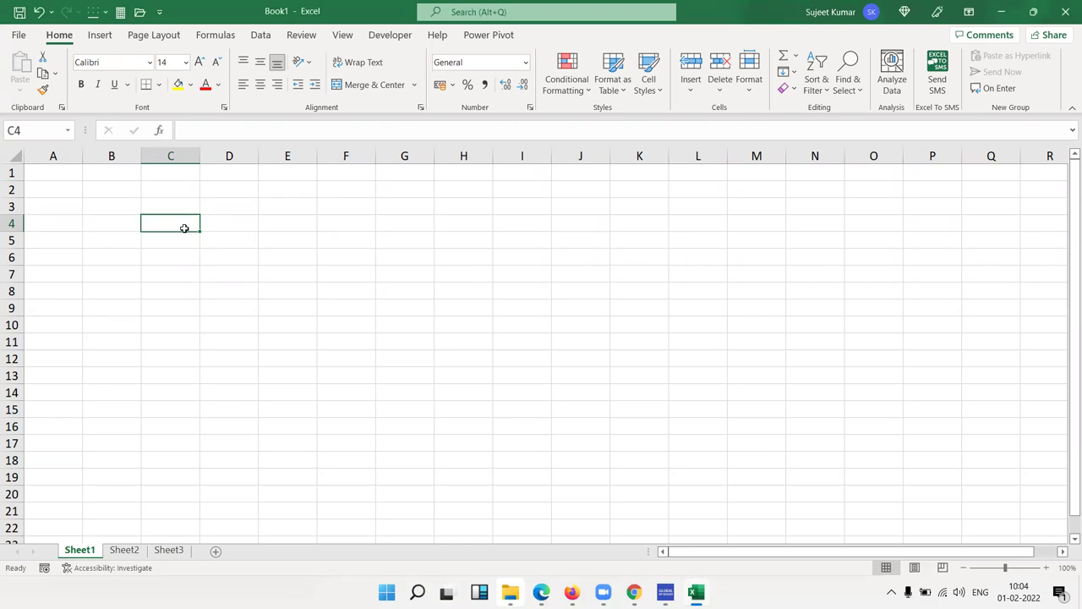
{"action": "key", "text": "Up"}
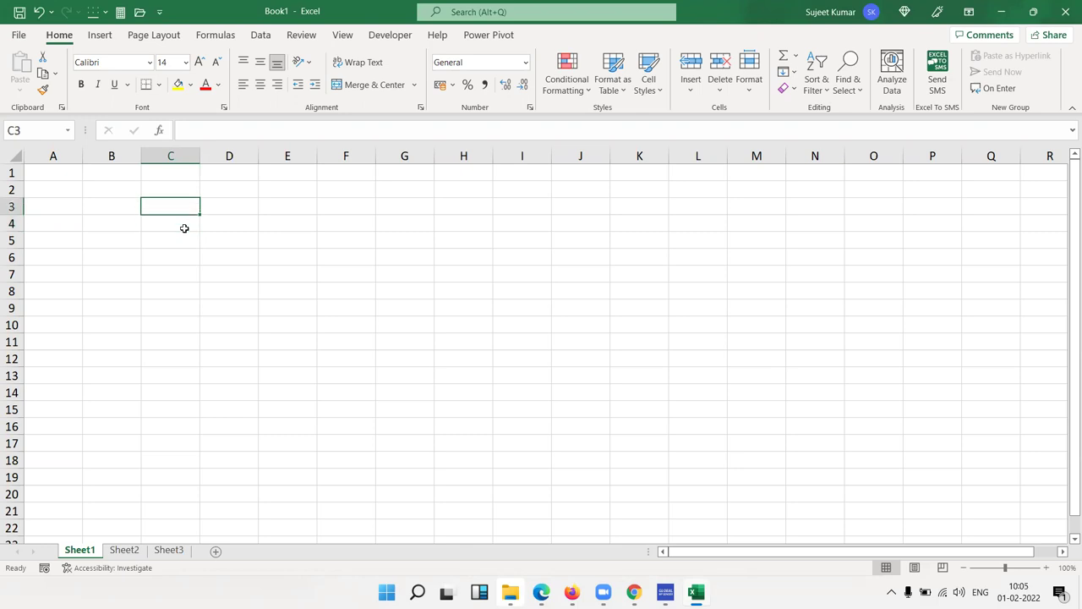
{"action": "key", "text": "Up"}
{"action": "key", "text": "Up"}
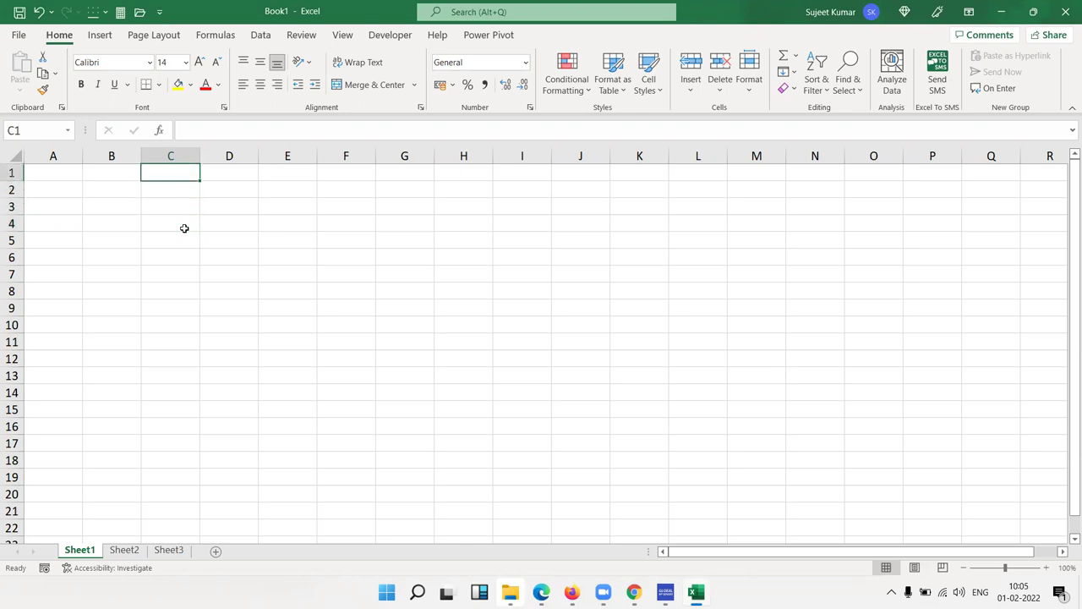
{"action": "type", "text": "Qty"}
{"action": "key", "text": "Tab"}
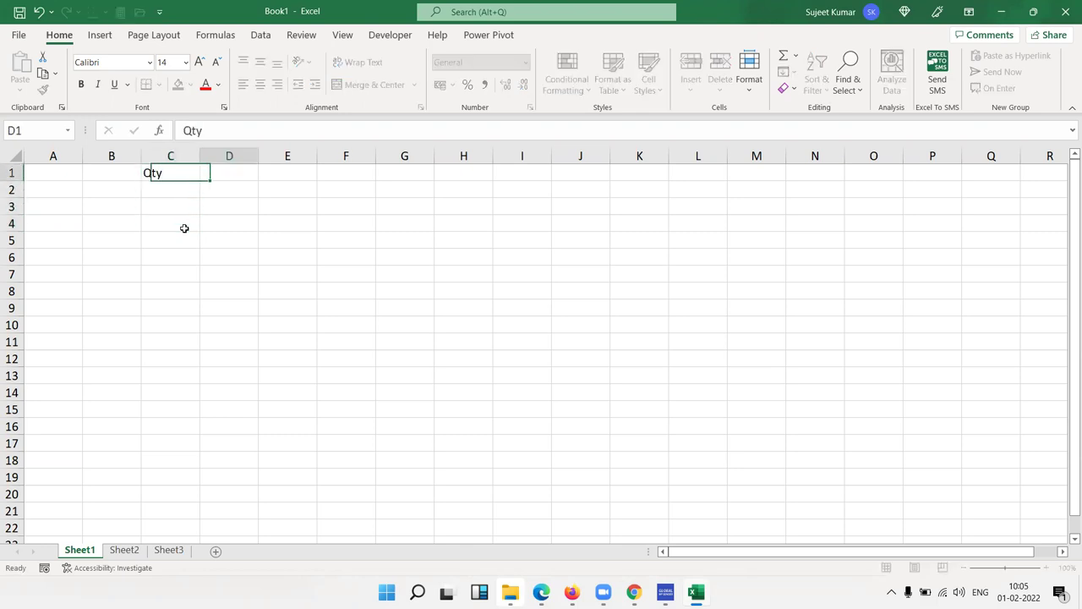
{"action": "type", "text": "Rate"}
{"action": "key", "text": "Return"}
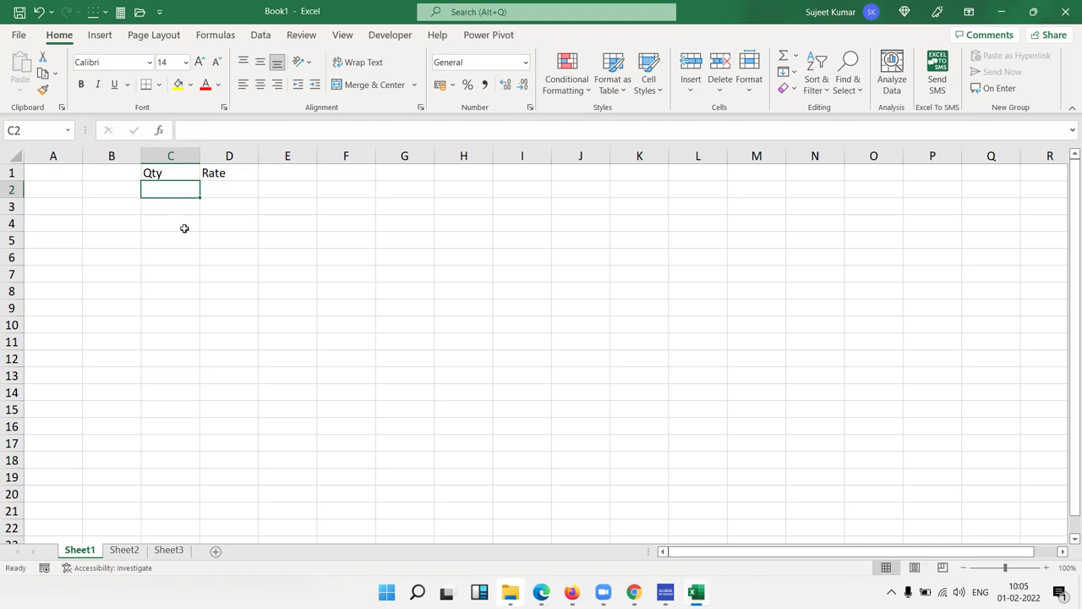
Enter =IF(D2>100,50,60) in C2 so Qty displays 60
{"action": "type", "text": "if"}
{"action": "key", "text": "BackSpace"}
{"action": "key", "text": "BackSpace"}
{"action": "type", "text": "="}
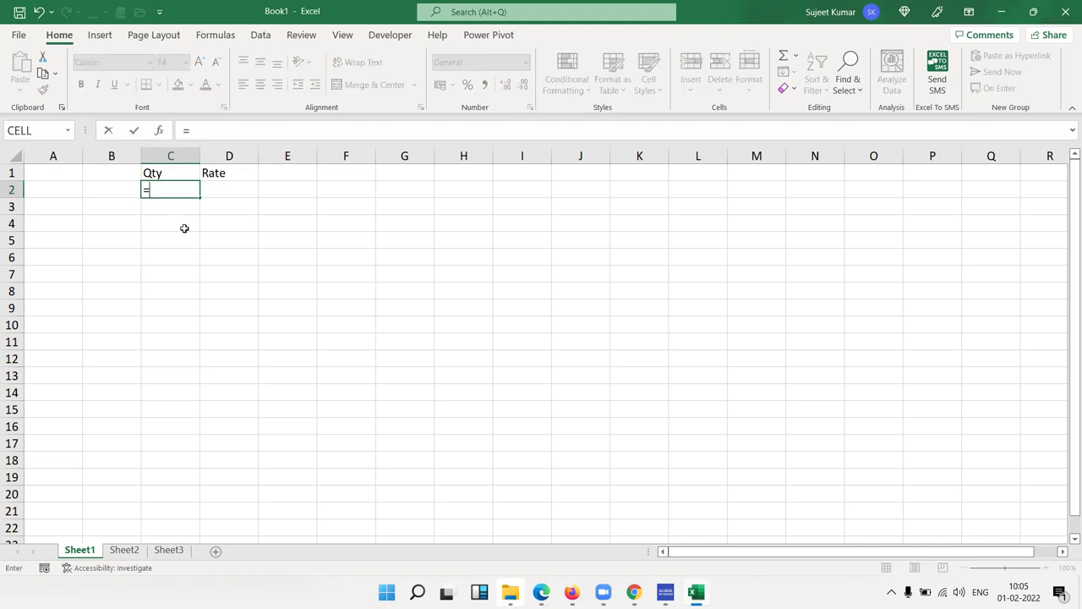
{"action": "type", "text": "if"}
{"action": "key", "text": "Tab"}
{"action": "key", "text": "Right"}
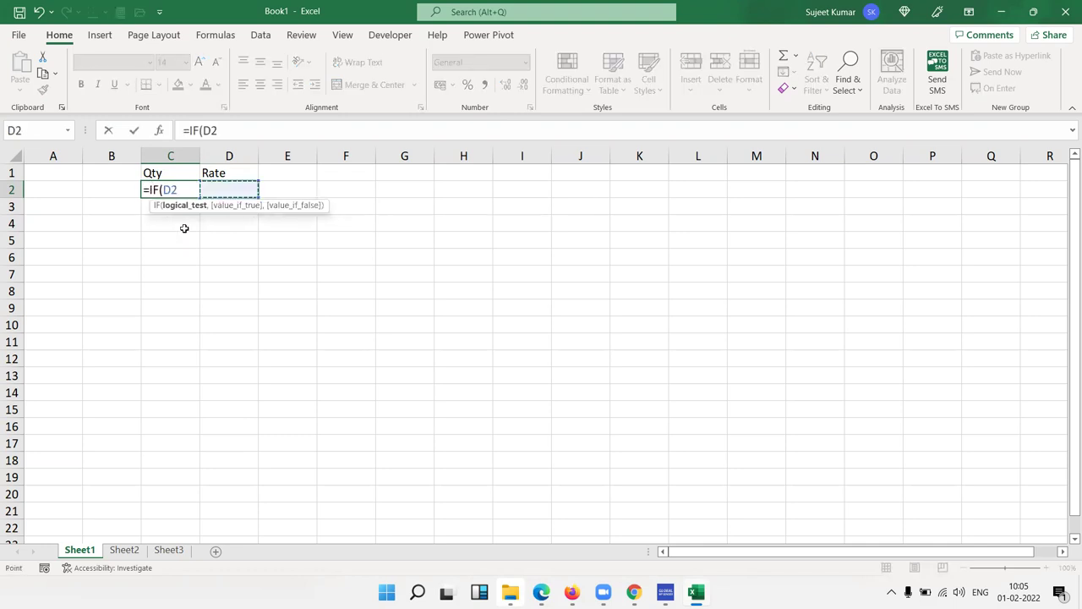
{"action": "type", "text": ">100"}
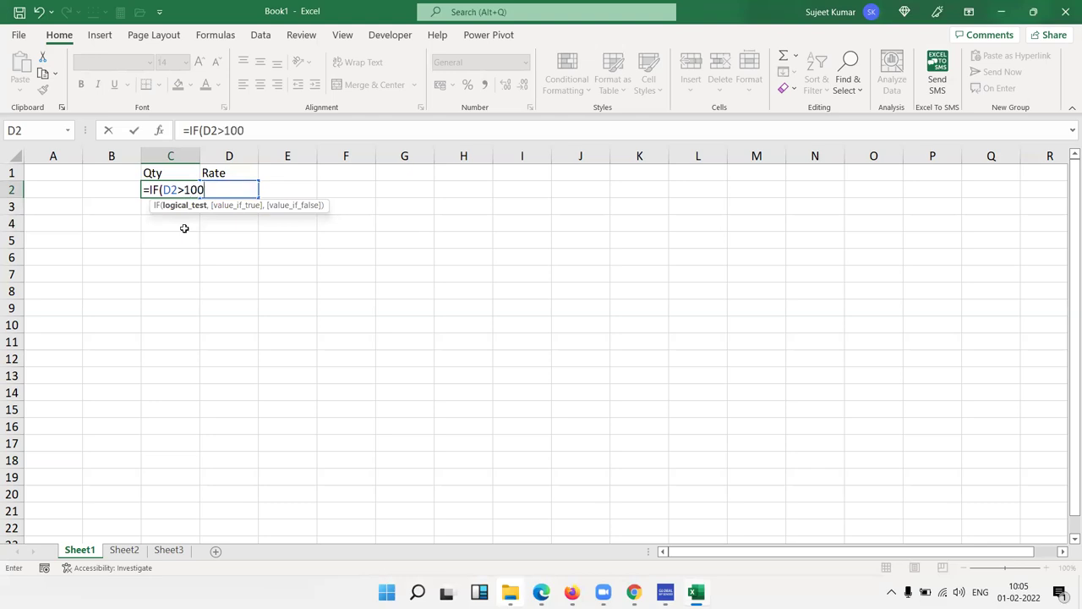
{"action": "type", "text": ",50,60)"}
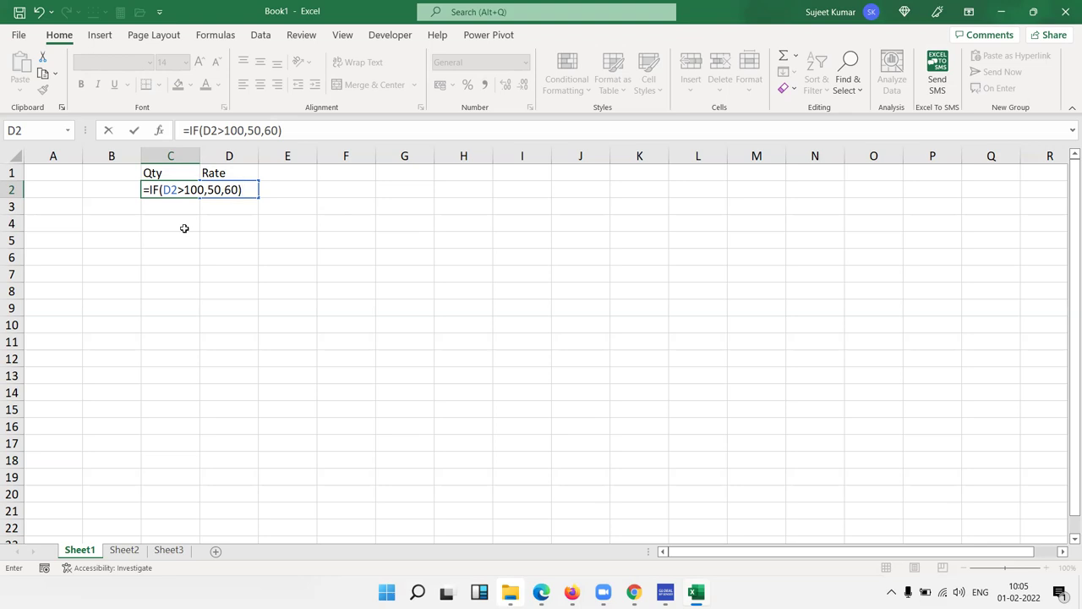
{"action": "key", "text": "Return"}
{"action": "key", "text": "Up"}
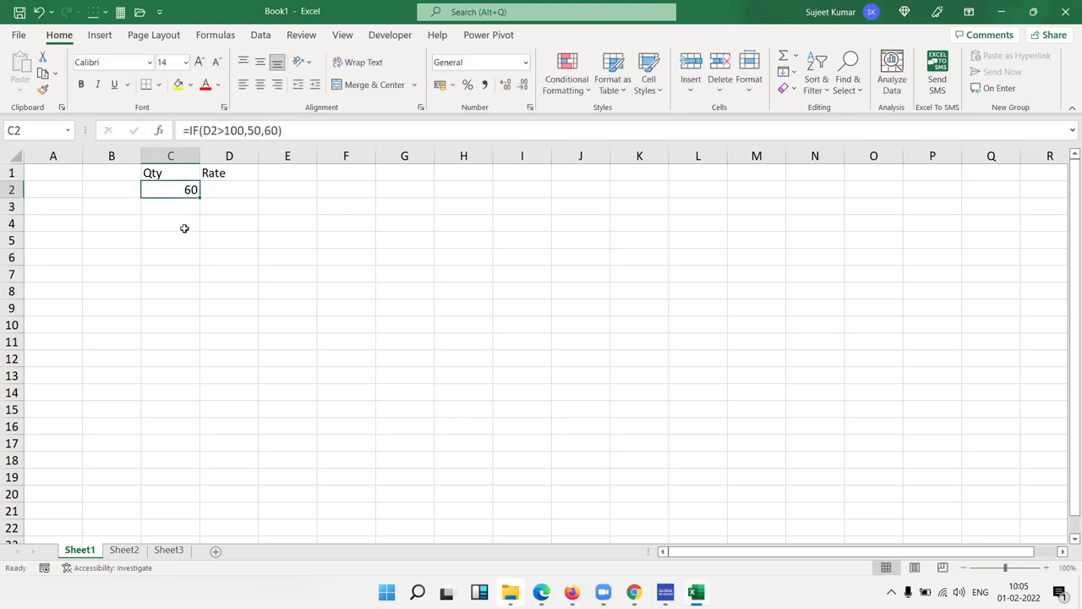
{"action": "key", "text": "Right"}
{"action": "key", "text": "Left"}
Enter =IF(C2>50,100,120) in D2, triggering Excel's circular reference warning
{"action": "key", "text": "Right"}
{"action": "type", "text": "=if"}
{"action": "key", "text": "Tab"}
{"action": "key", "text": "Left"}
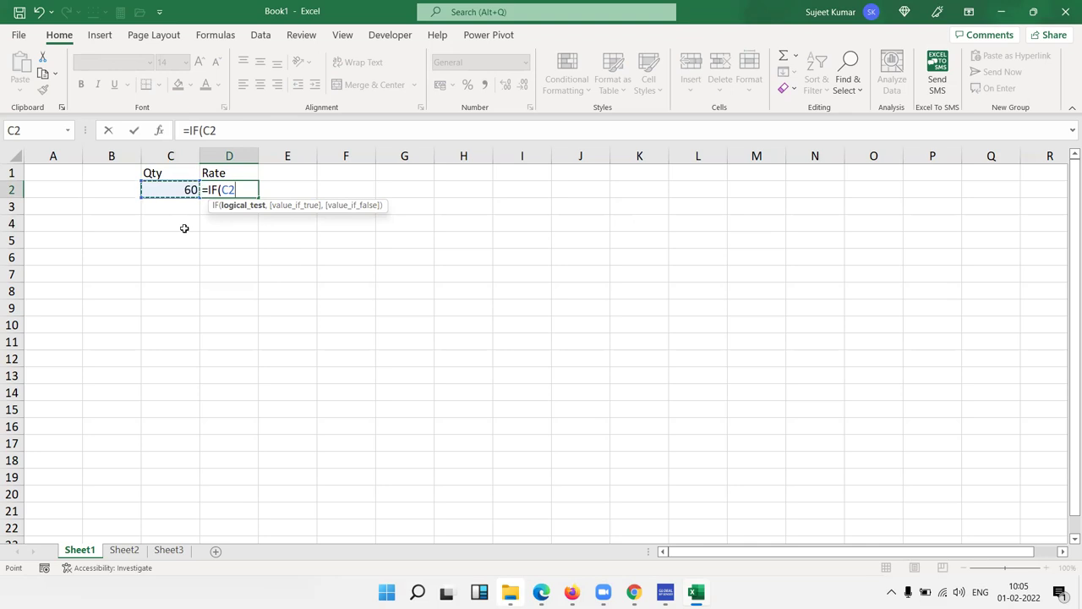
{"action": "type", "text": ">50"}
{"action": "type", "text": ",100"}
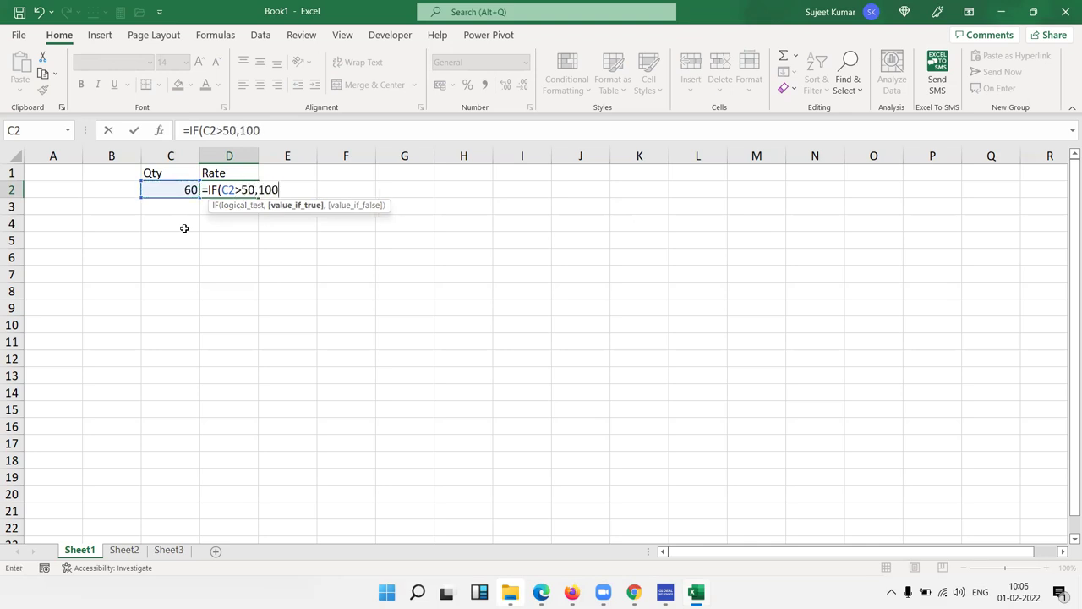
{"action": "type", "text": ","}
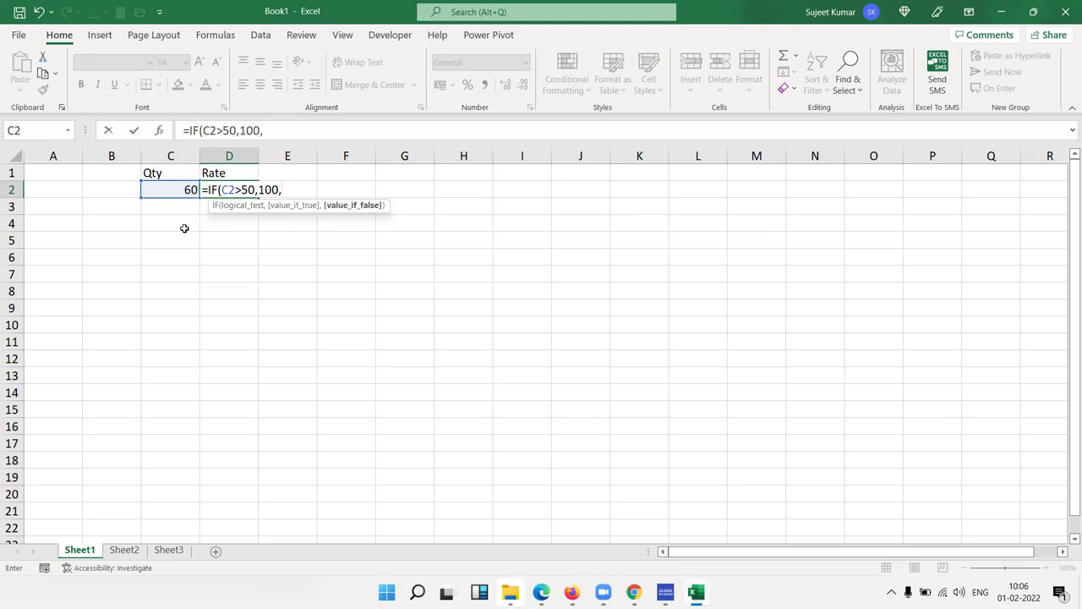
{"action": "type", "text": "120)"}
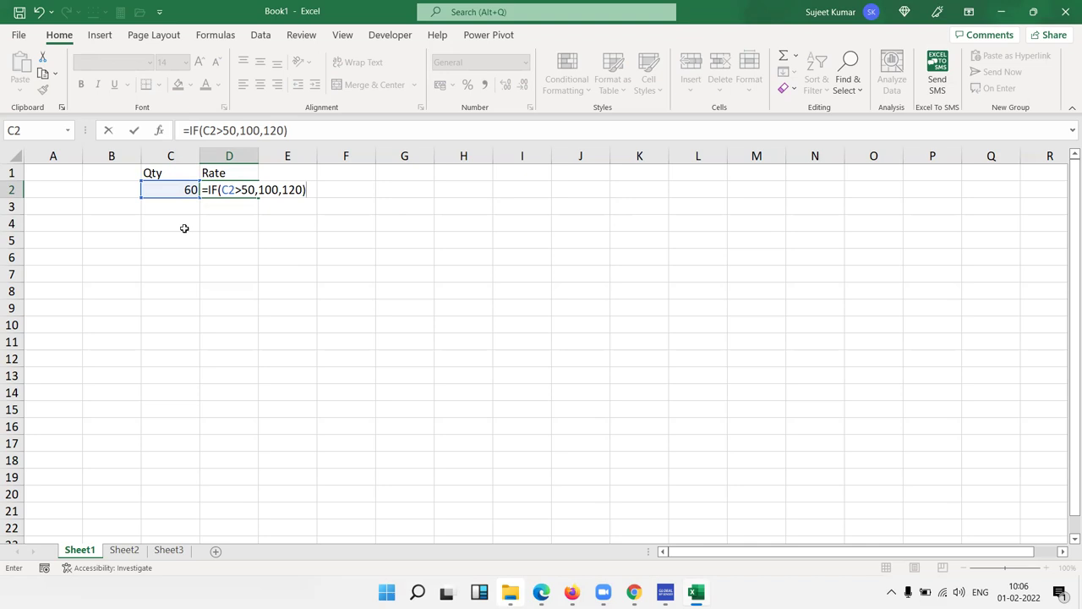
{"action": "key", "text": "Return"}
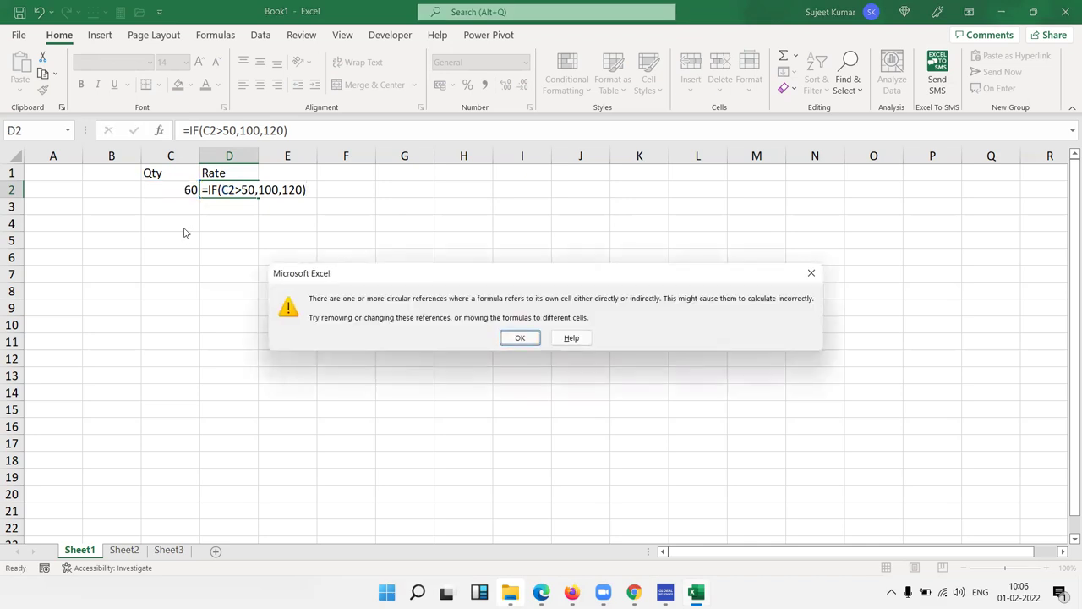
Dismiss the circular reference warning and reselect D2 to review its formula
{"action": "key", "text": "Return"}
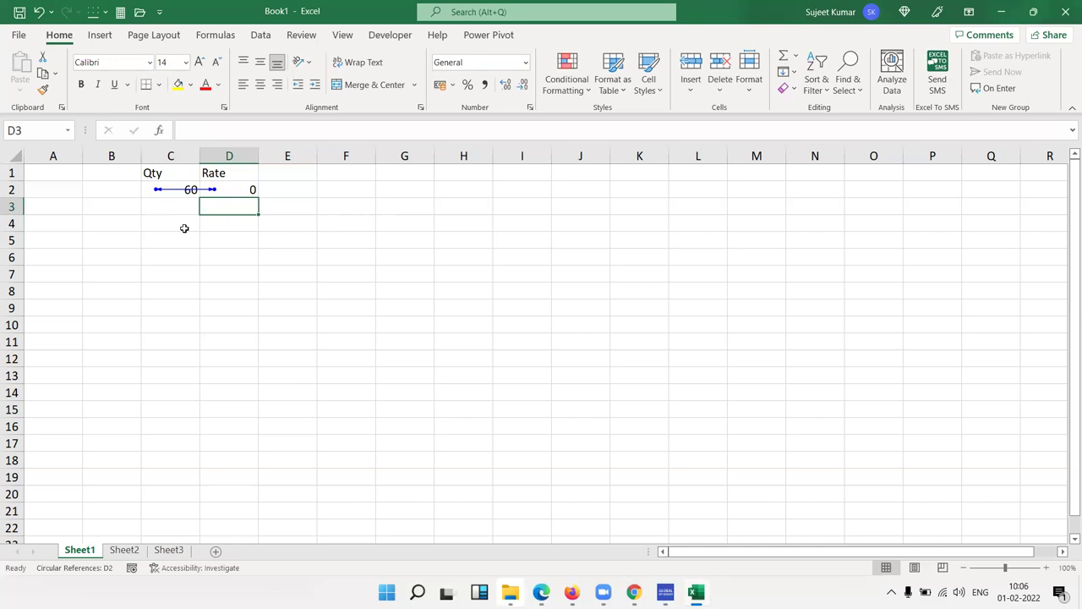
{"action": "key", "text": "Up"}
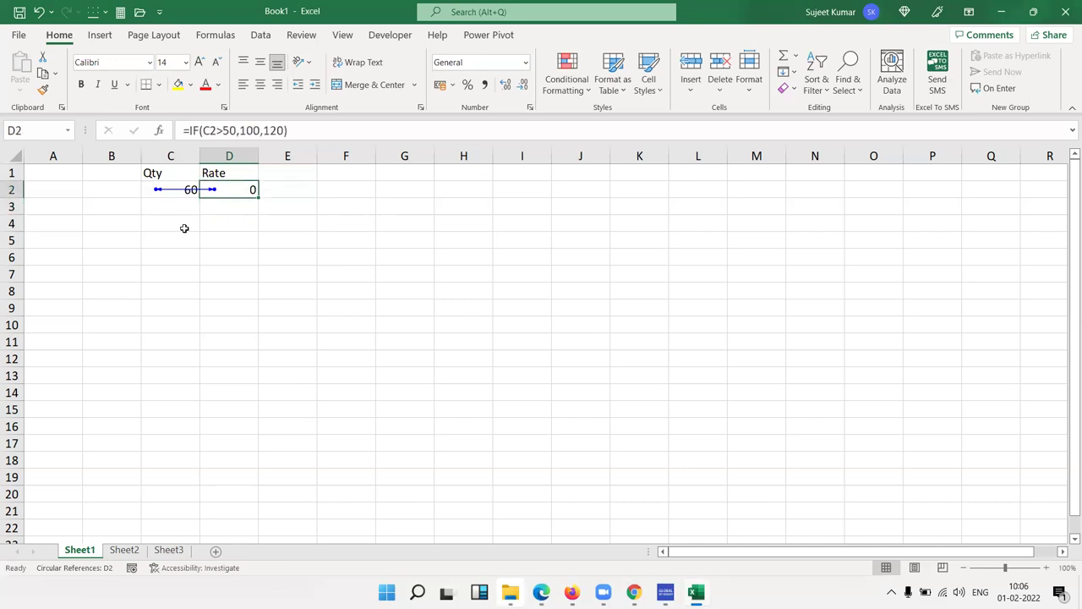
{"action": "left_click", "coordinate": [385, 191]}
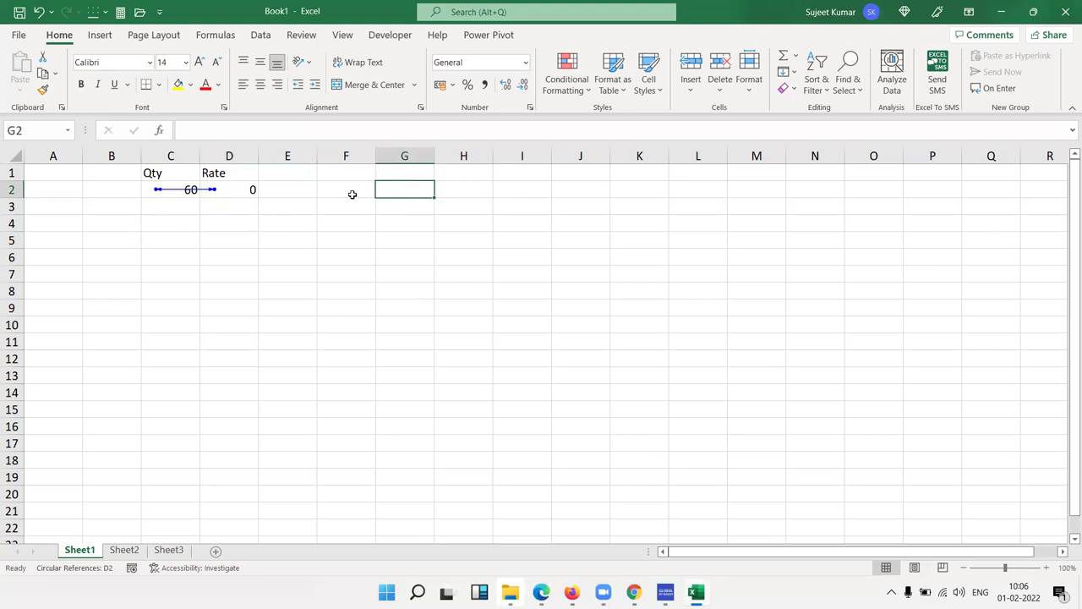
{"action": "left_click", "coordinate": [238, 189]}
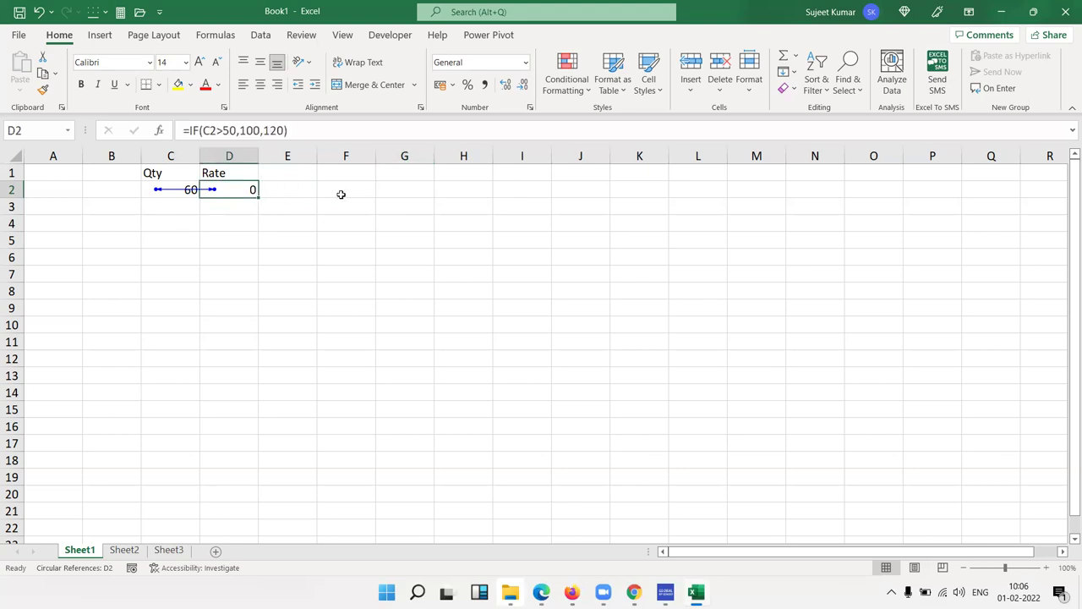
Clear the circular formula from D2 and select F2
{"action": "key", "text": "Delete"}
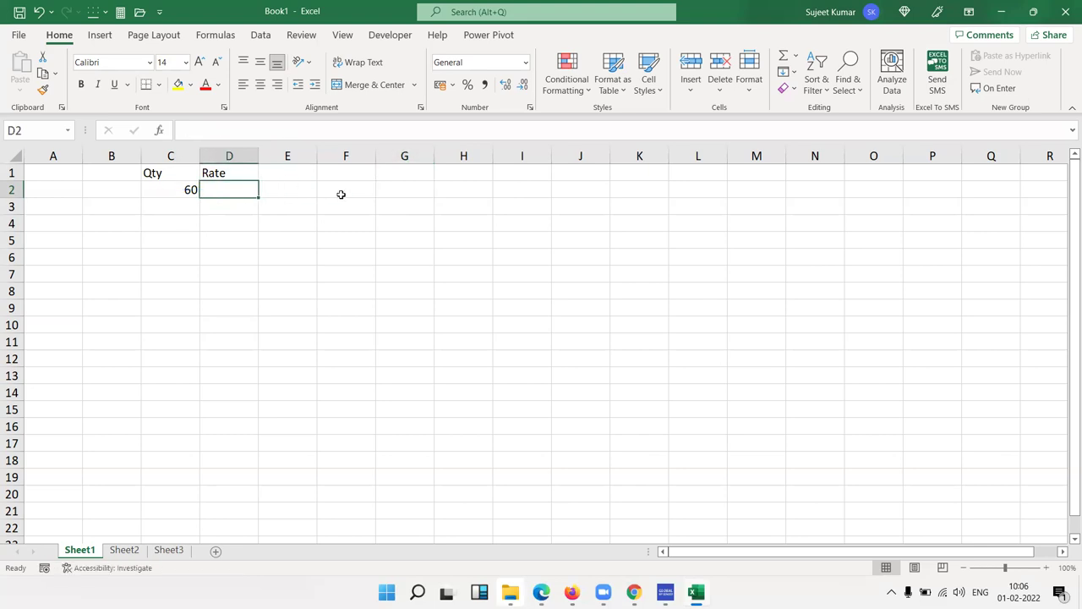
{"action": "key", "text": "Right"}
{"action": "key", "text": "Right"}
{"action": "key", "text": "Left"}
{"action": "key", "text": "Right"}
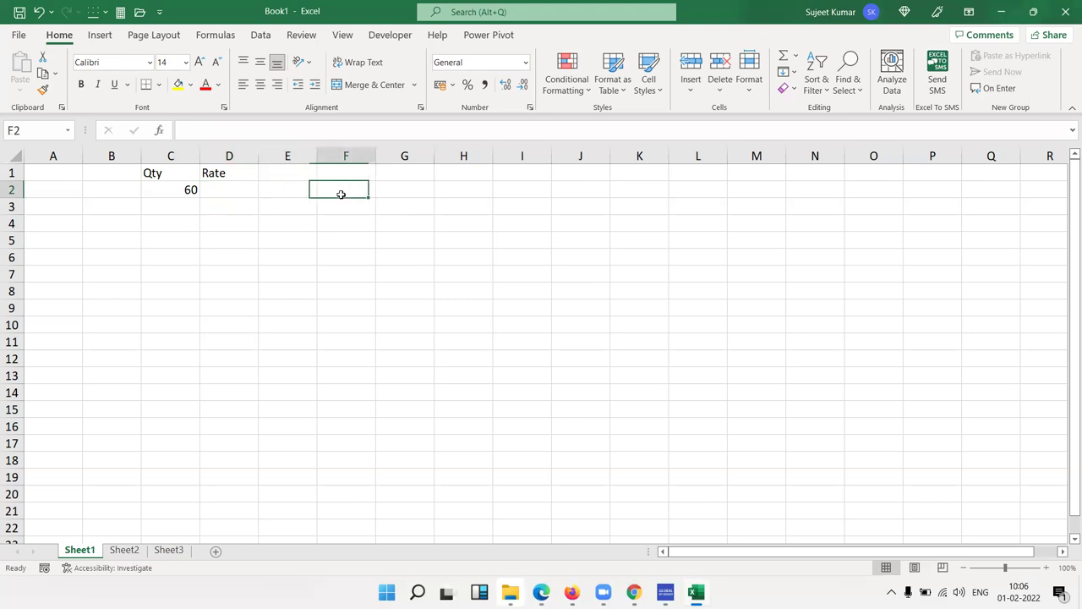
{"action": "key", "text": "Up"}
{"action": "key", "text": "Left"}
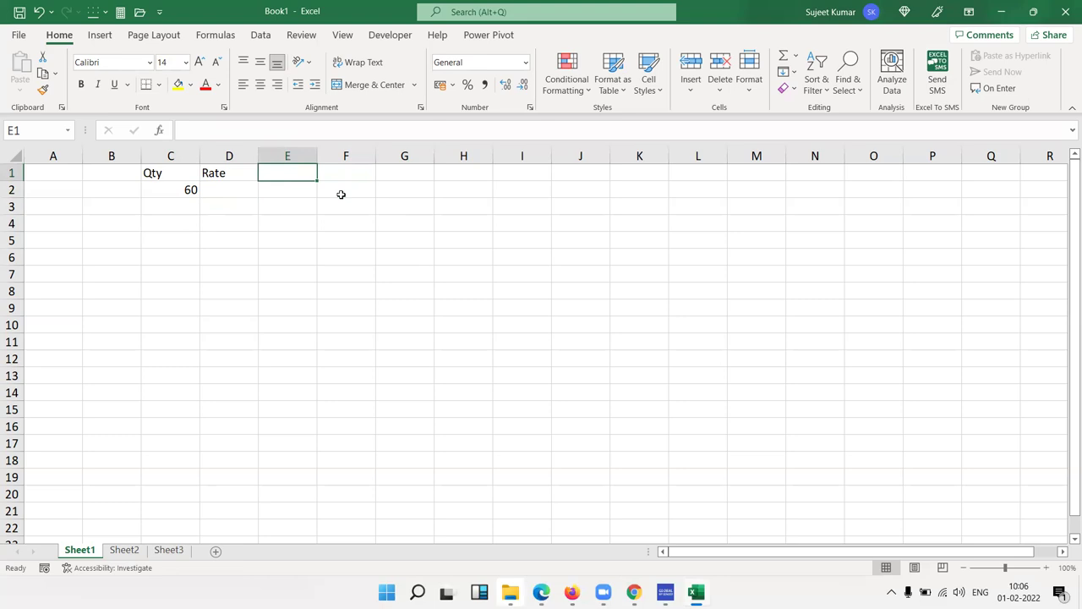
{"action": "key", "text": "Down"}
{"action": "key", "text": "ctrl"}
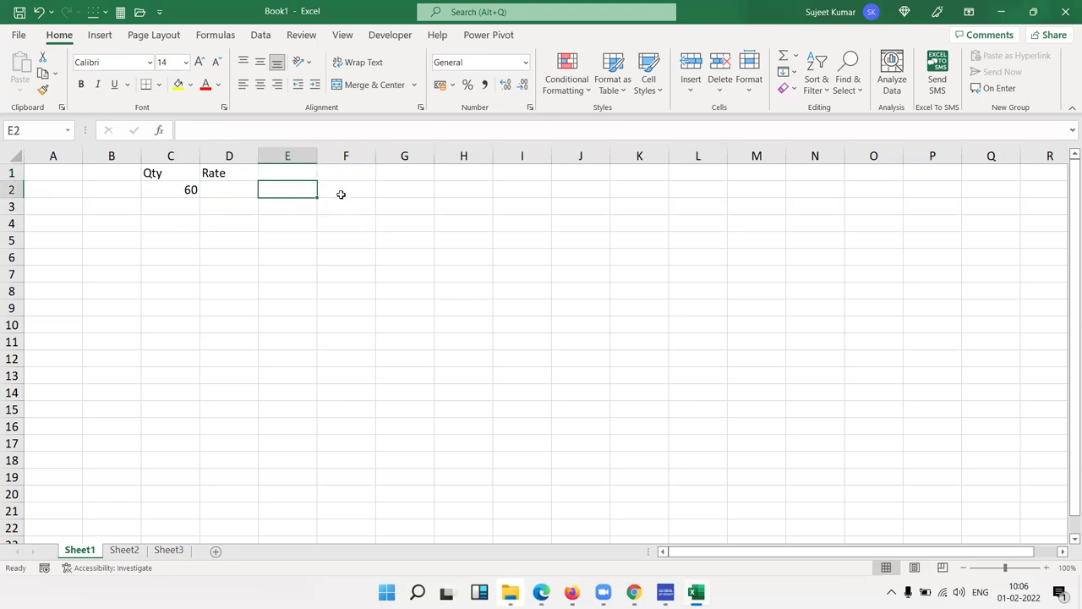
{"action": "key", "text": "Left"}
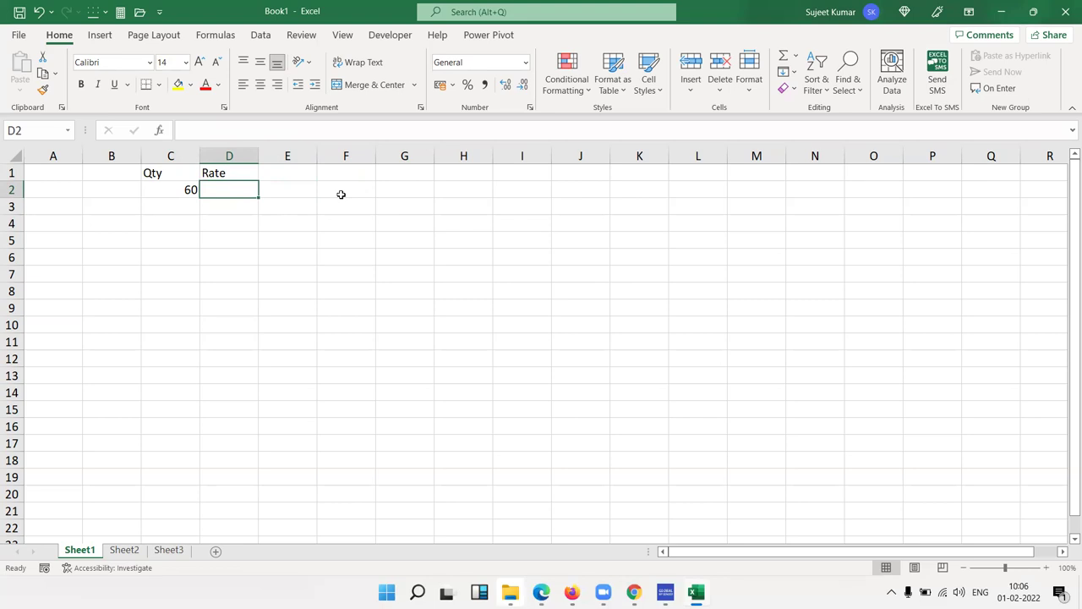
{"action": "left_click", "coordinate": [347, 193]}
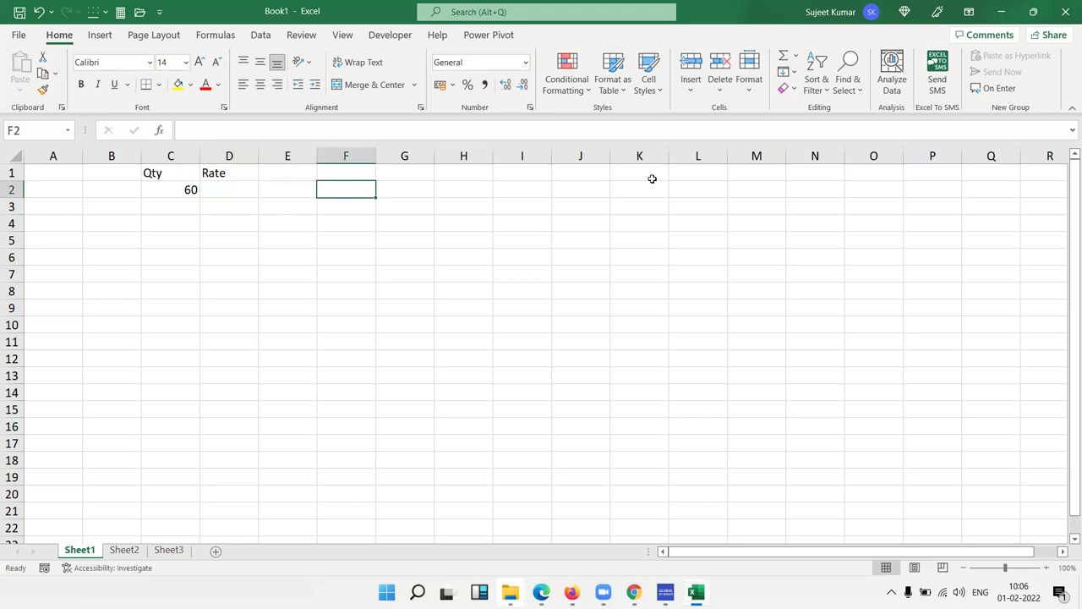
Enter =IF(C2>50,120,100) in F2 so it returns 120
{"action": "type", "text": "=if("}
{"action": "key", "text": "Left"}
{"action": "key", "text": "Left"}
{"action": "key", "text": "Left"}
{"action": "type", "text": ">50,120,100"}
{"action": "key", "text": "Return"}
{"action": "key", "text": "Up"}
{"action": "key", "text": "Left"}
{"action": "key", "text": "Left"}
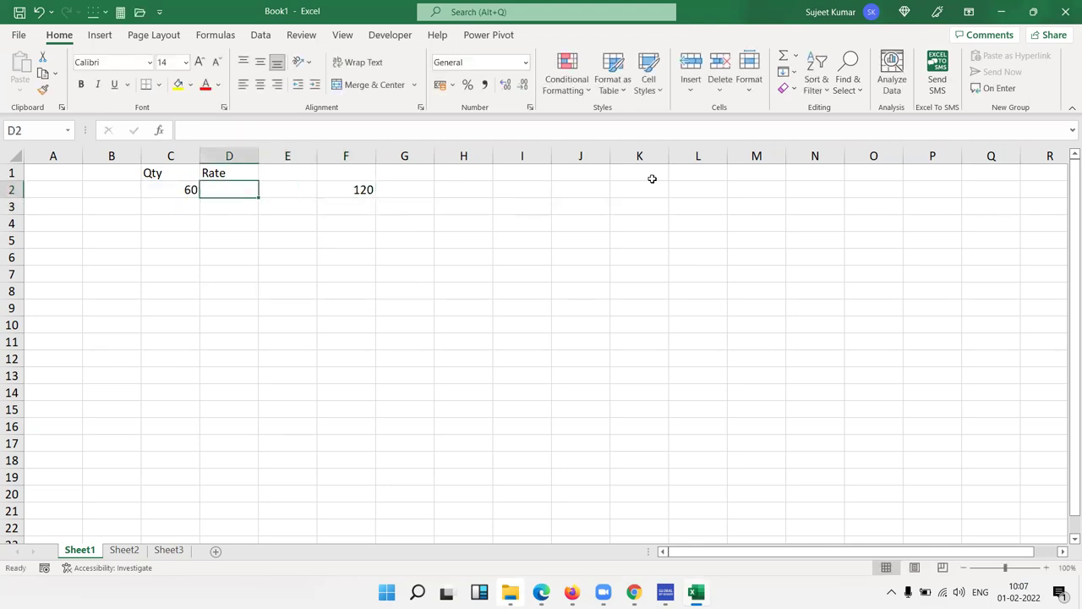
Set D2 to =F2, closing an indirect C2–D2–F2 loop that raises the circular warning
{"action": "type", "text": "=if"}
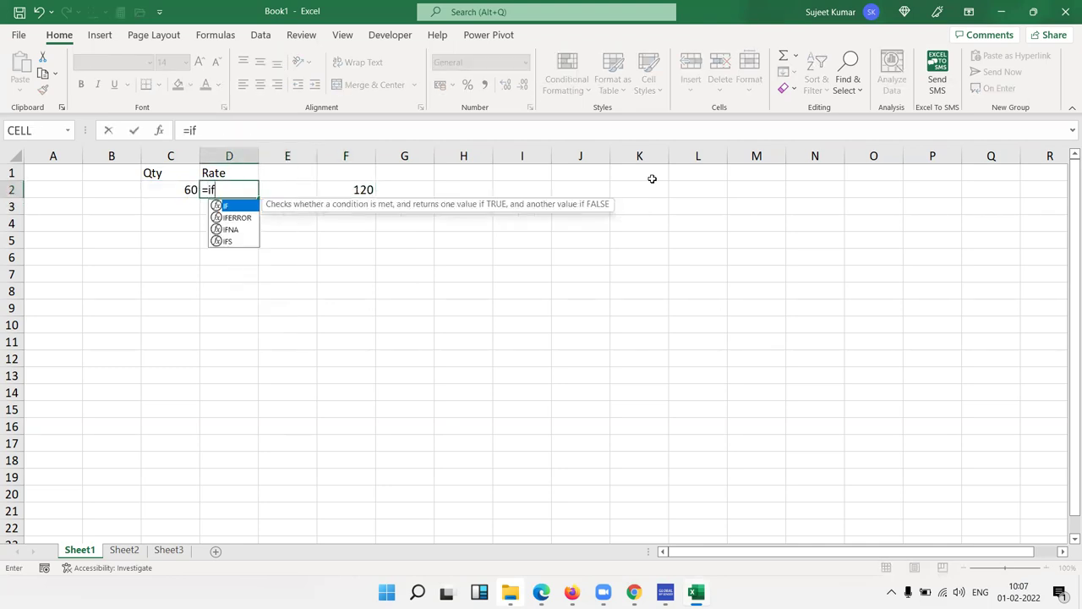
{"action": "key", "text": "Tab"}
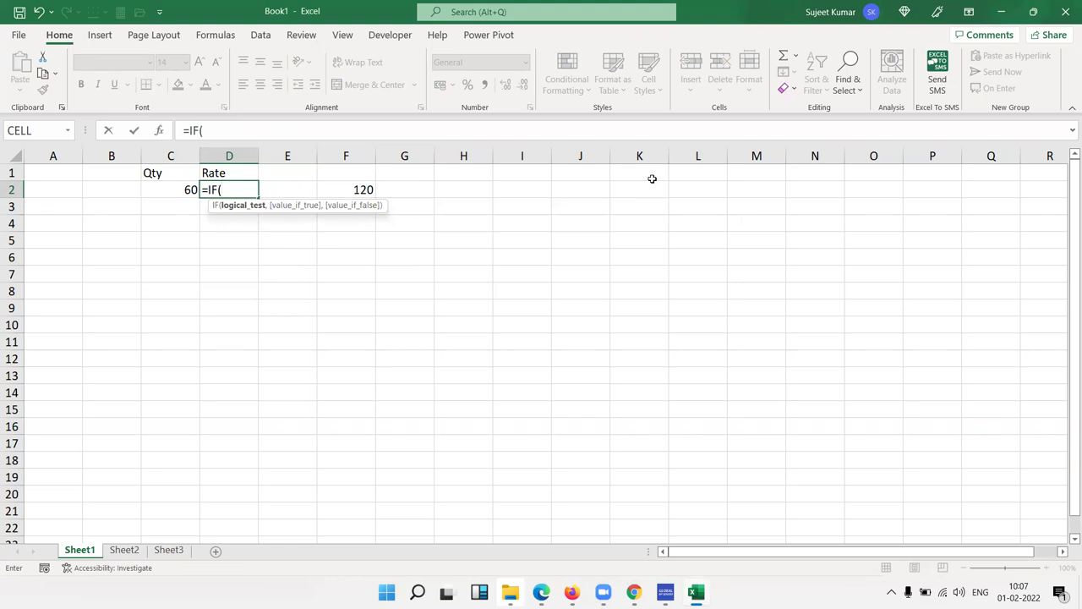
{"action": "key", "text": "BackSpace"}
{"action": "key", "text": "BackSpace"}
{"action": "key", "text": "BackSpace"}
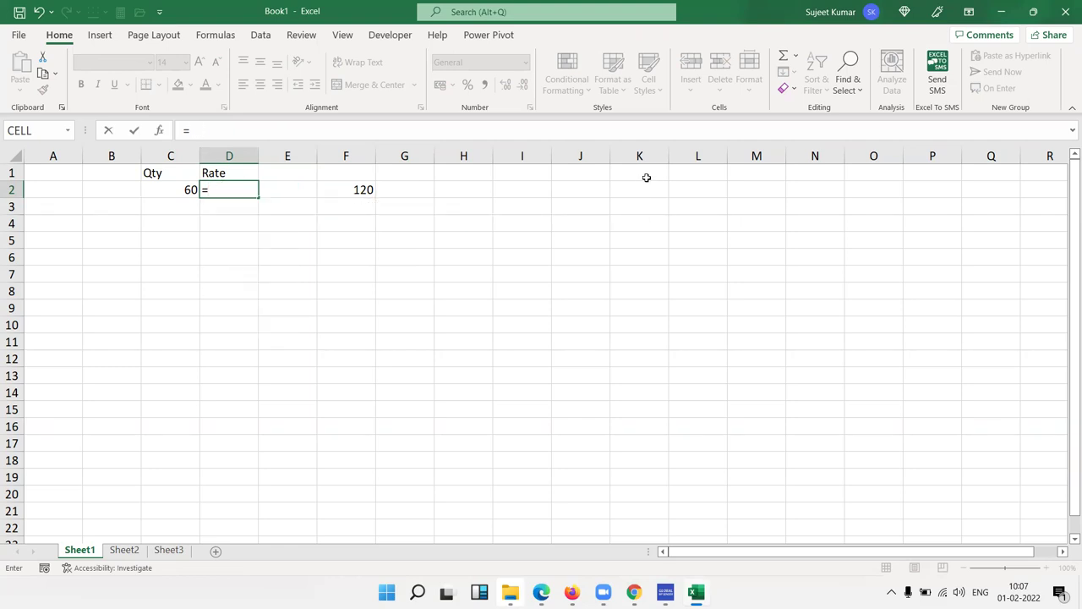
{"action": "left_click", "coordinate": [366, 189]}
{"action": "key", "text": "Return"}
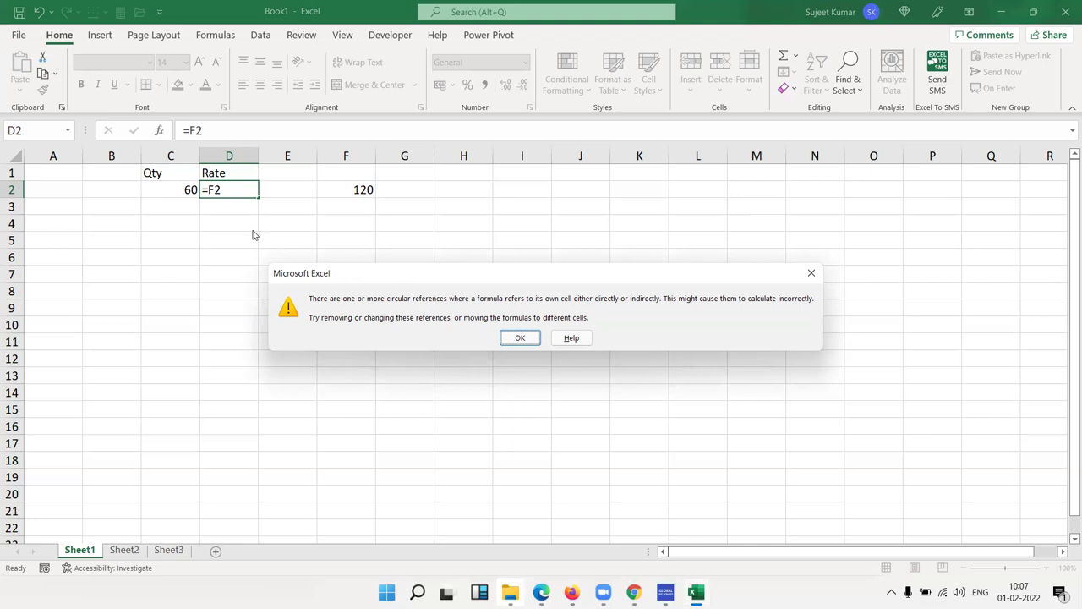
Click OK on the circular reference warning dialog
{"action": "left_click", "coordinate": [531, 337]}
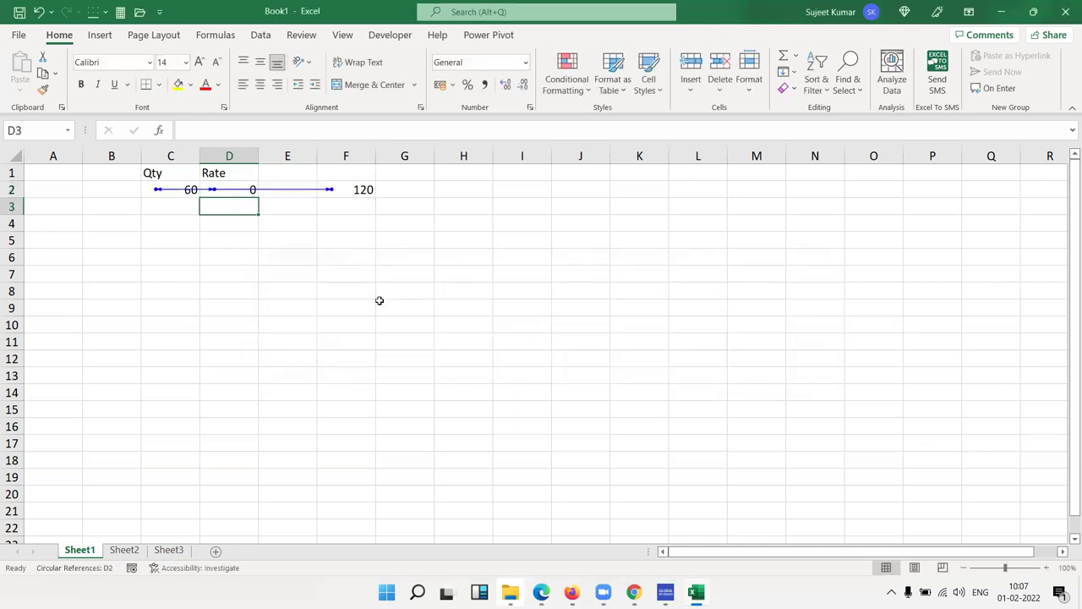